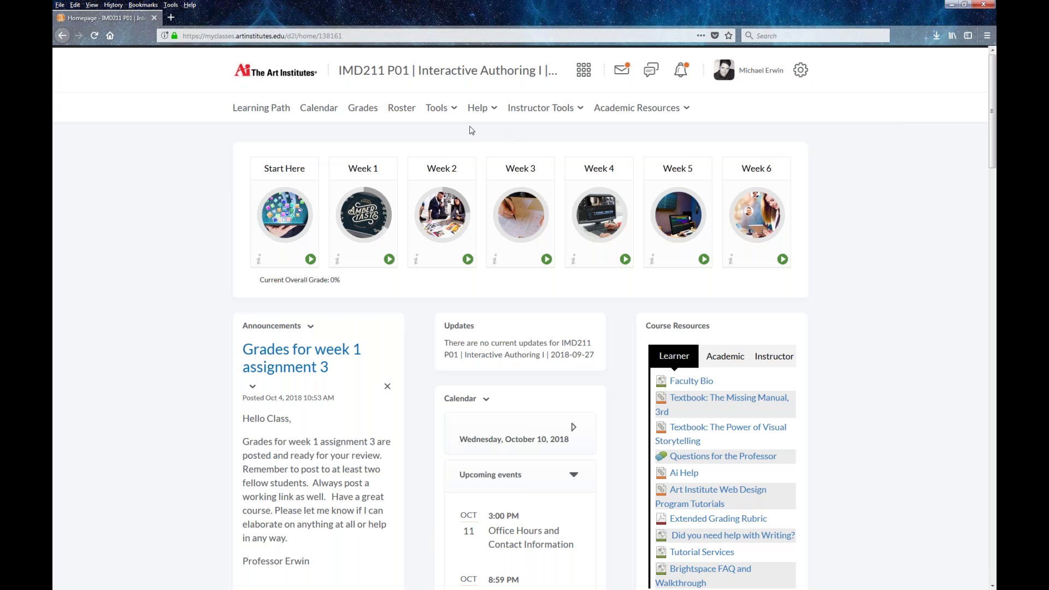
# - Open the course's Virtual Classroom and start scheduling a new meeting
pyautogui.click(438, 109)
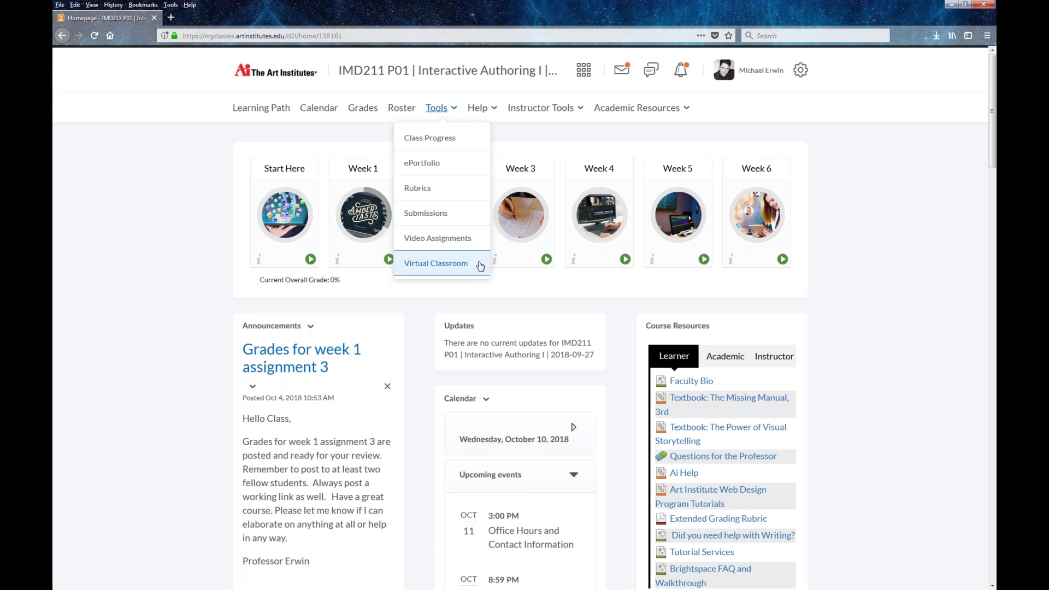
pyautogui.click(461, 267)
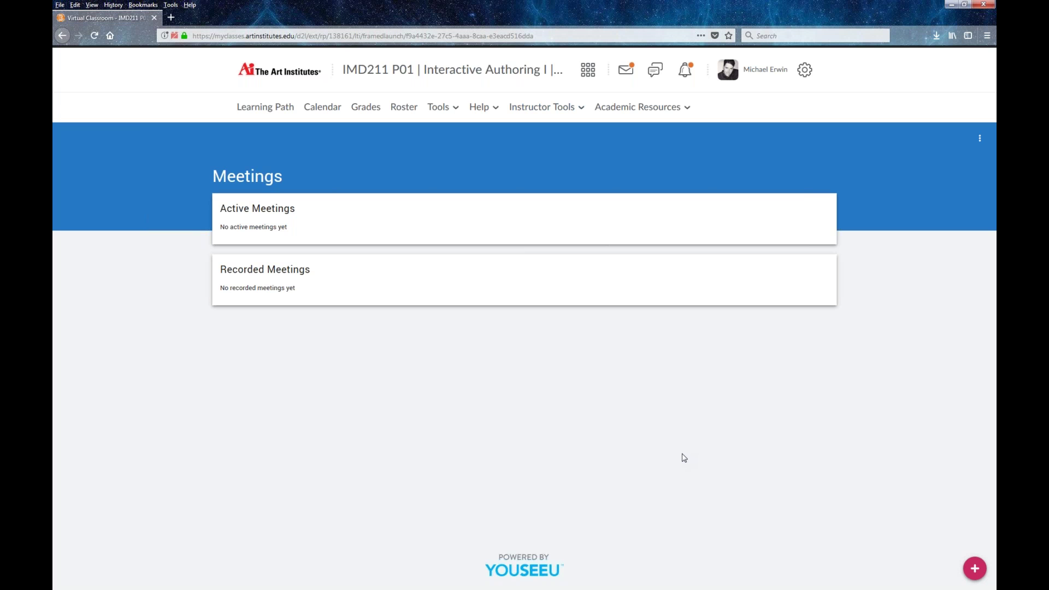
pyautogui.click(975, 570)
pyautogui.moveTo(514, 198); pyautogui.dragTo(545, 202)
pyautogui.click(547, 203)
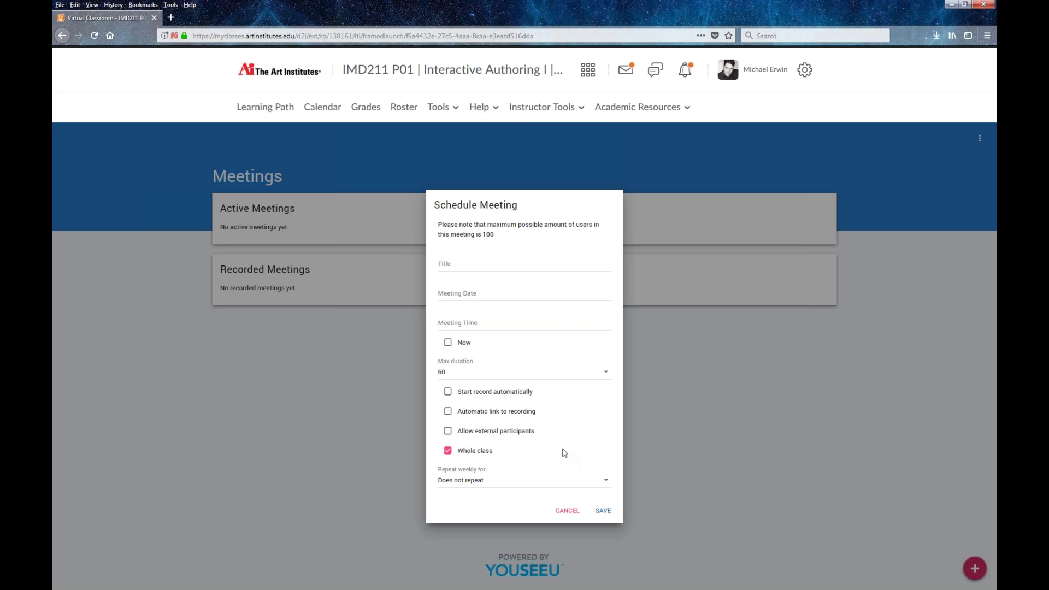
# - Enter "Webinar" as the title of the new meeting
pyautogui.click(472, 265)
pyautogui.write('Te')
pyautogui.write('Webinar')
# - Examine the choices for meeting date, meeting time, maximum duration and weekly repeat without selecting any of them
pyautogui.click(496, 298)
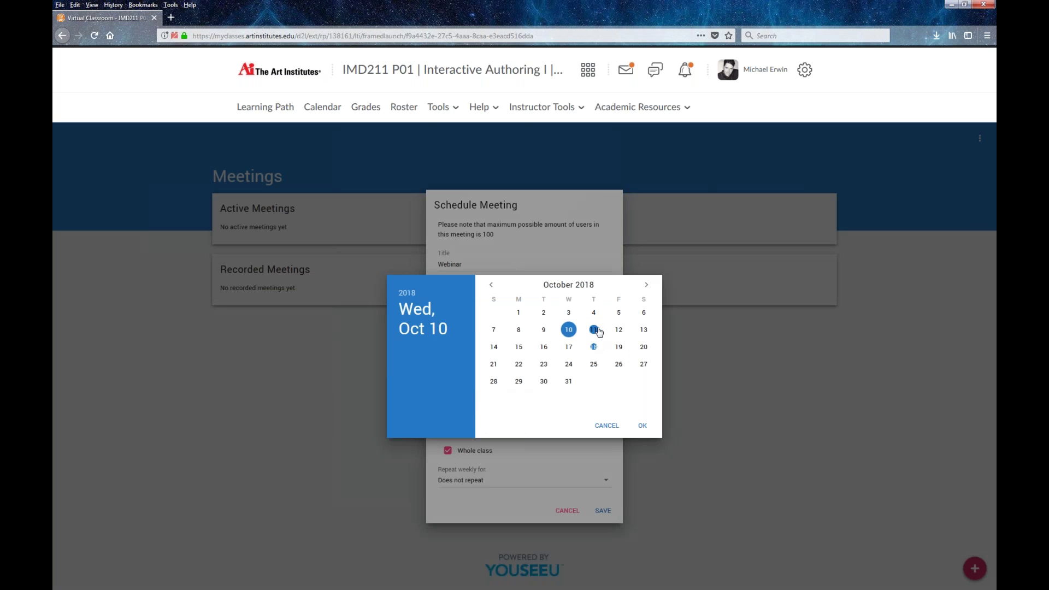
pyautogui.click(598, 251)
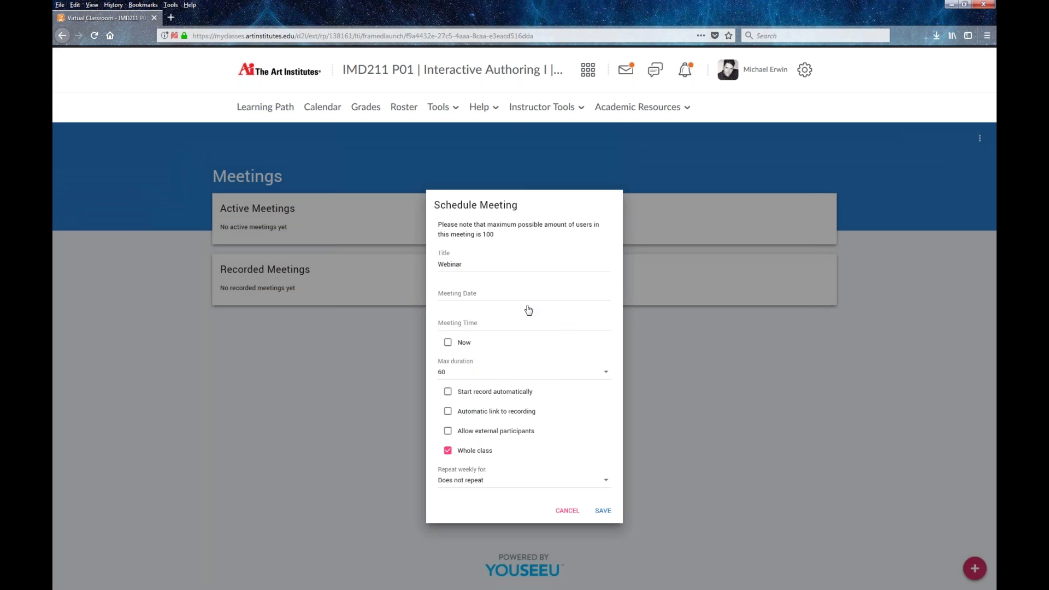
pyautogui.click(484, 324)
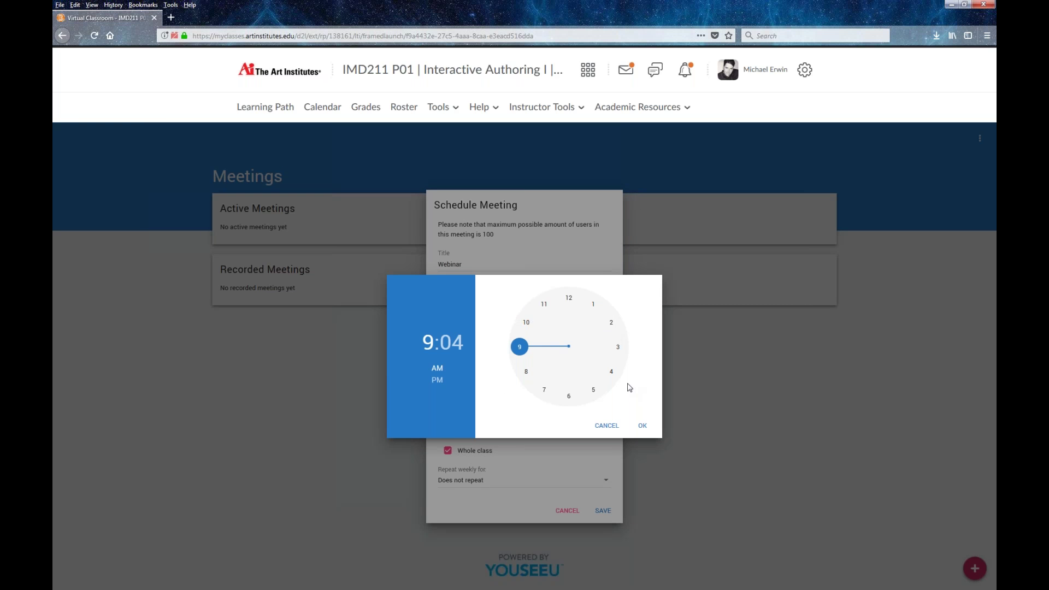
pyautogui.click(604, 426)
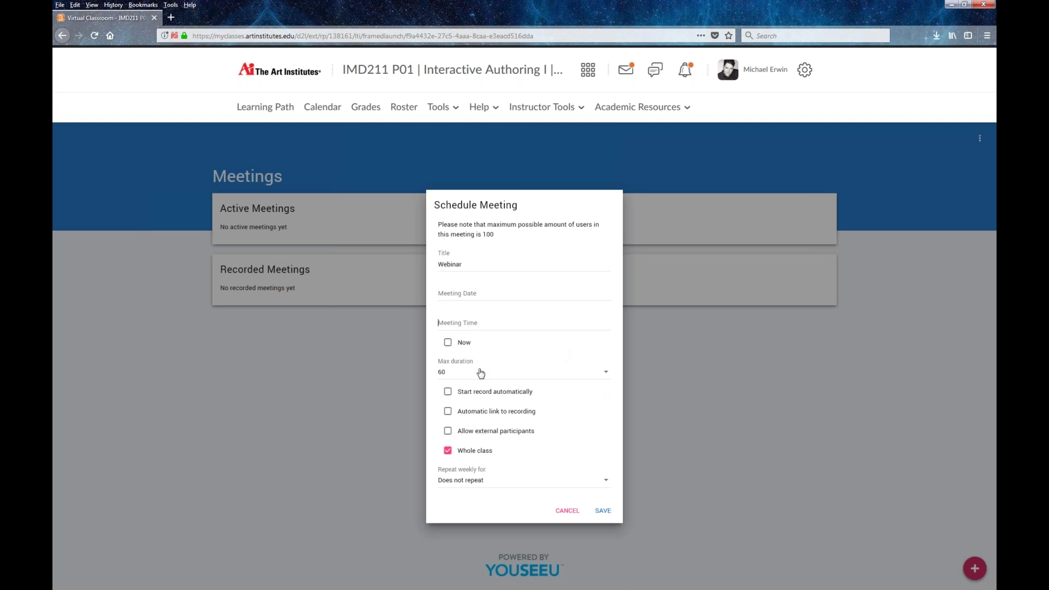
pyautogui.click(605, 375)
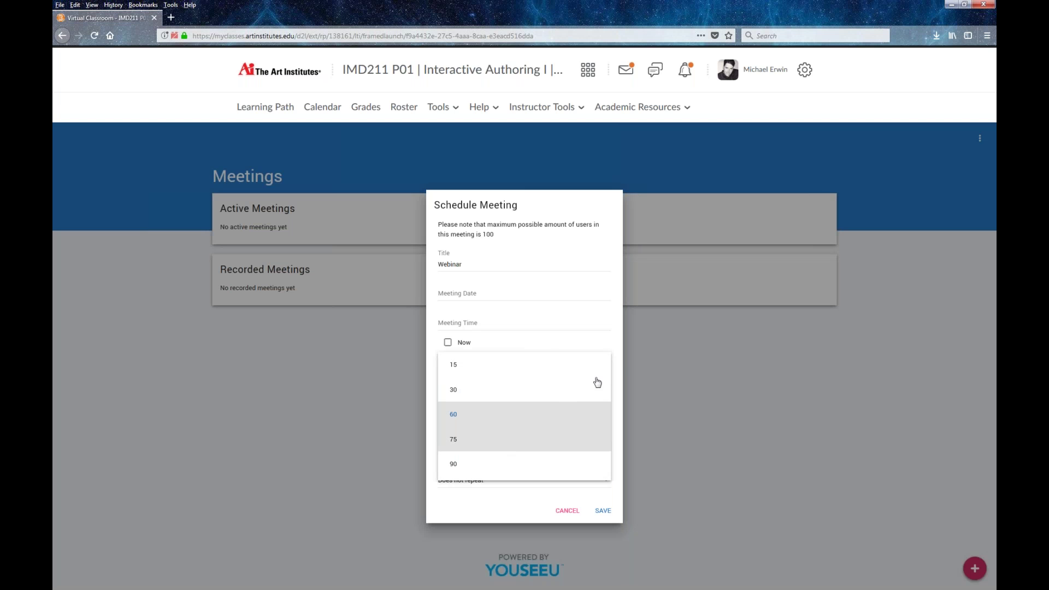
pyautogui.click(621, 359)
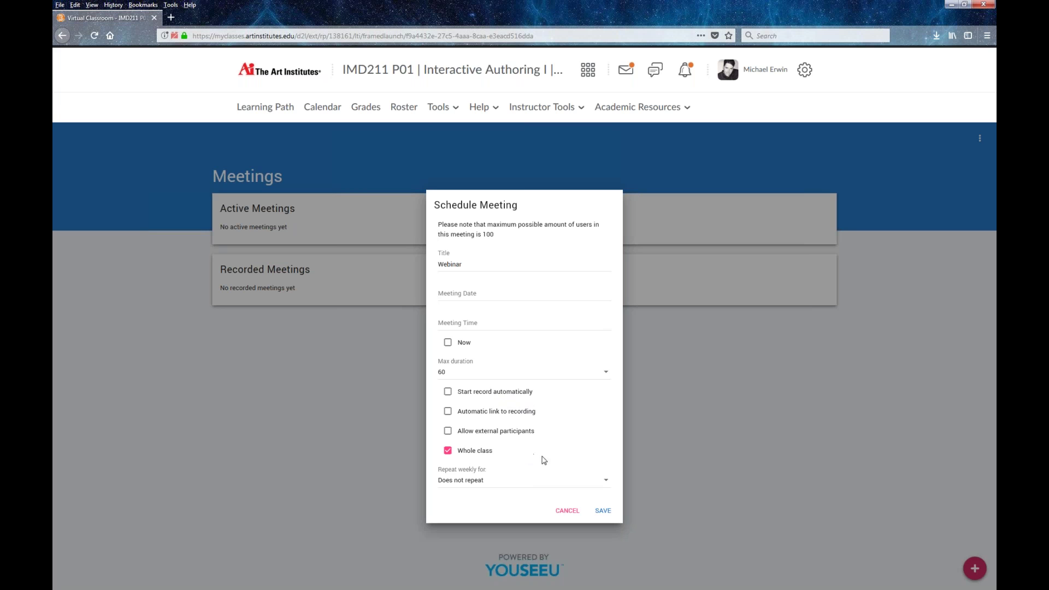
pyautogui.click(605, 482)
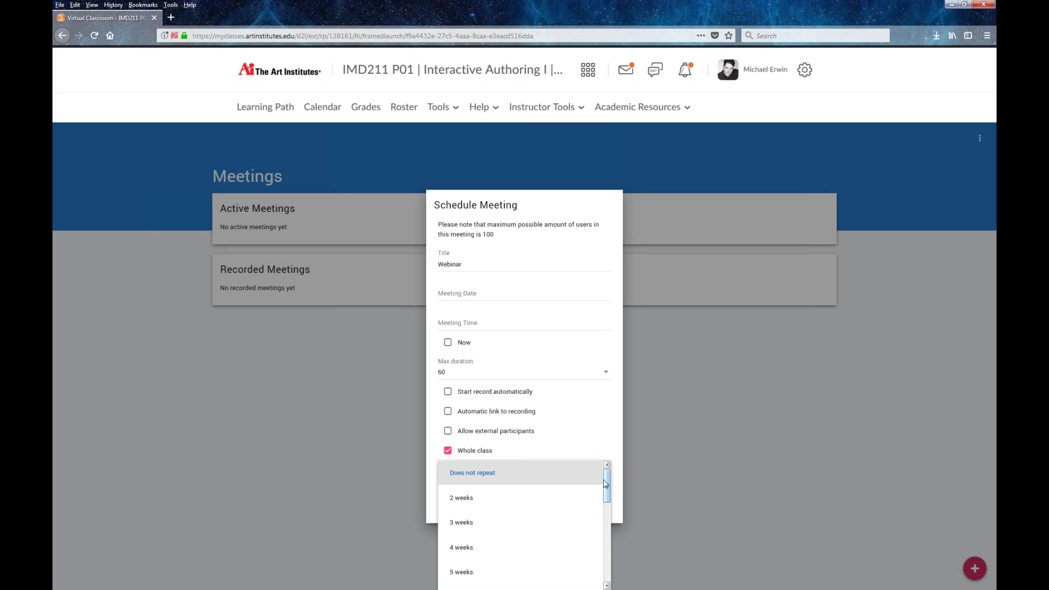
pyautogui.click(618, 473)
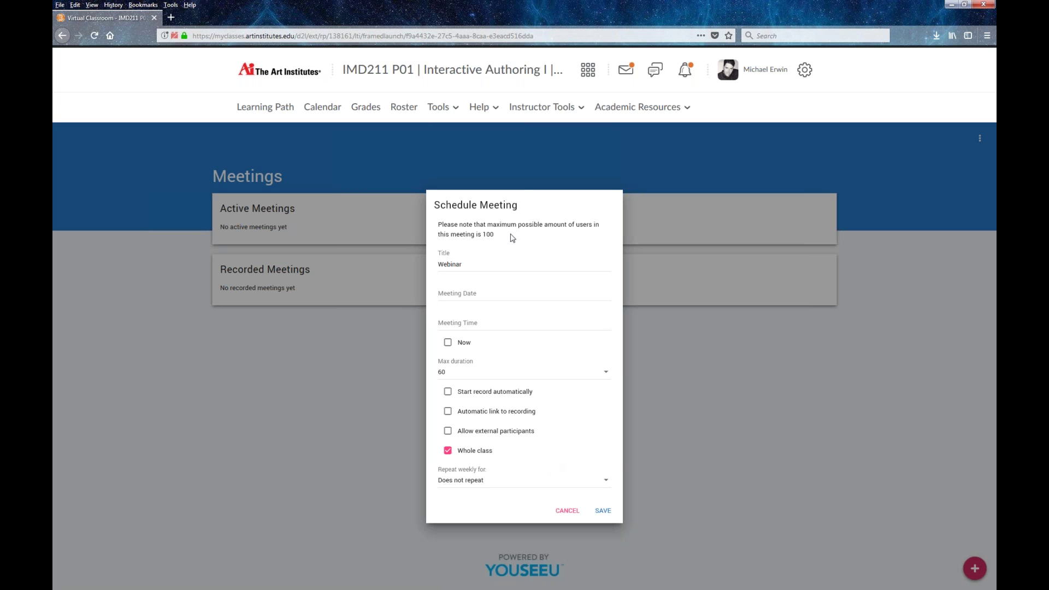
# - Set the Webinar meeting to start now and save it
pyautogui.click(449, 343)
pyautogui.click(603, 512)
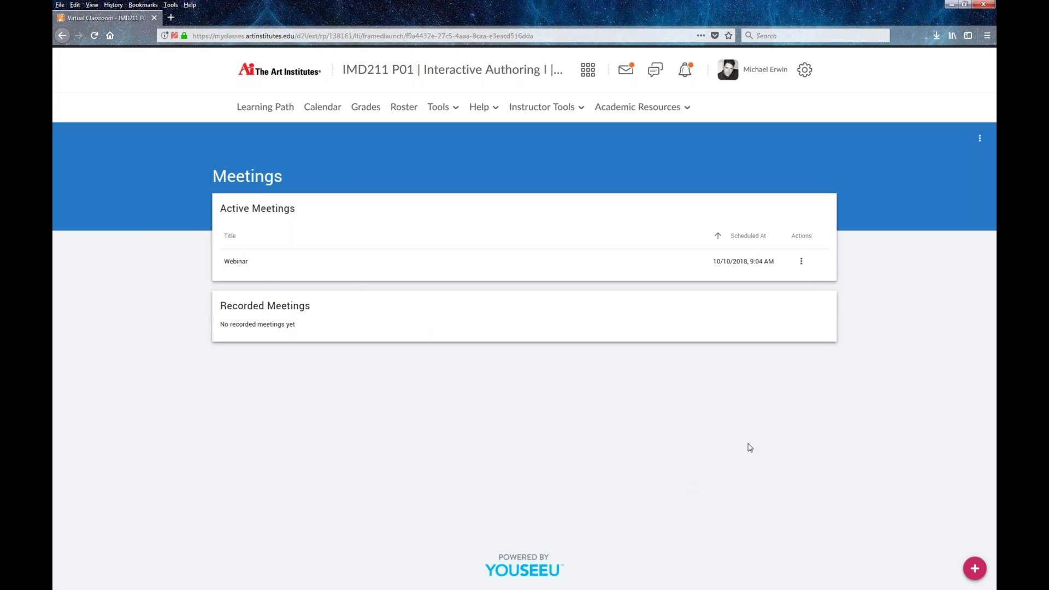
# - Launch the Webinar meeting from the active meetings and enter its meeting room
pyautogui.click(802, 264)
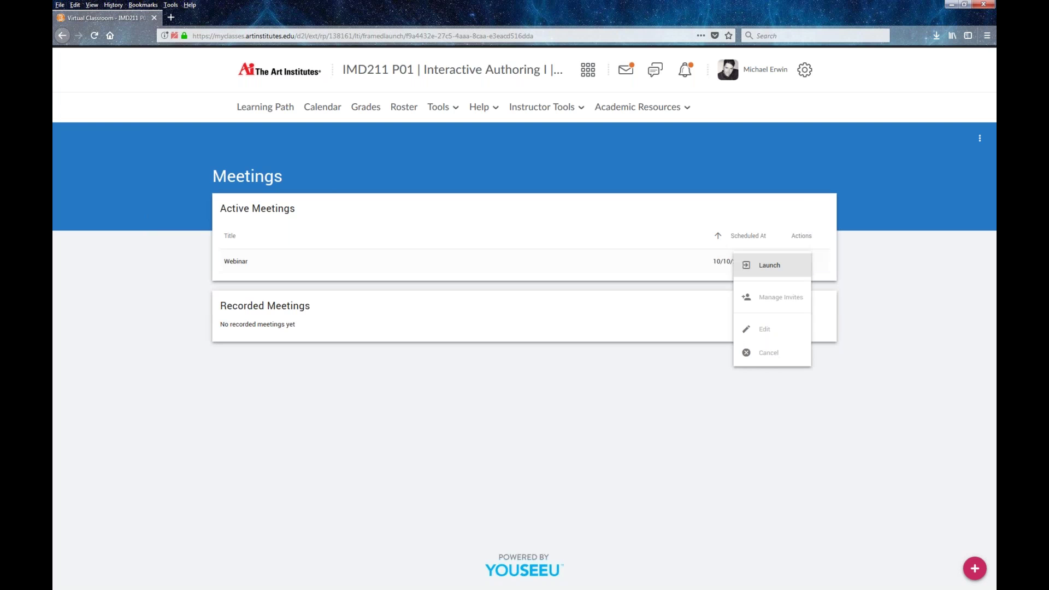
pyautogui.click(775, 266)
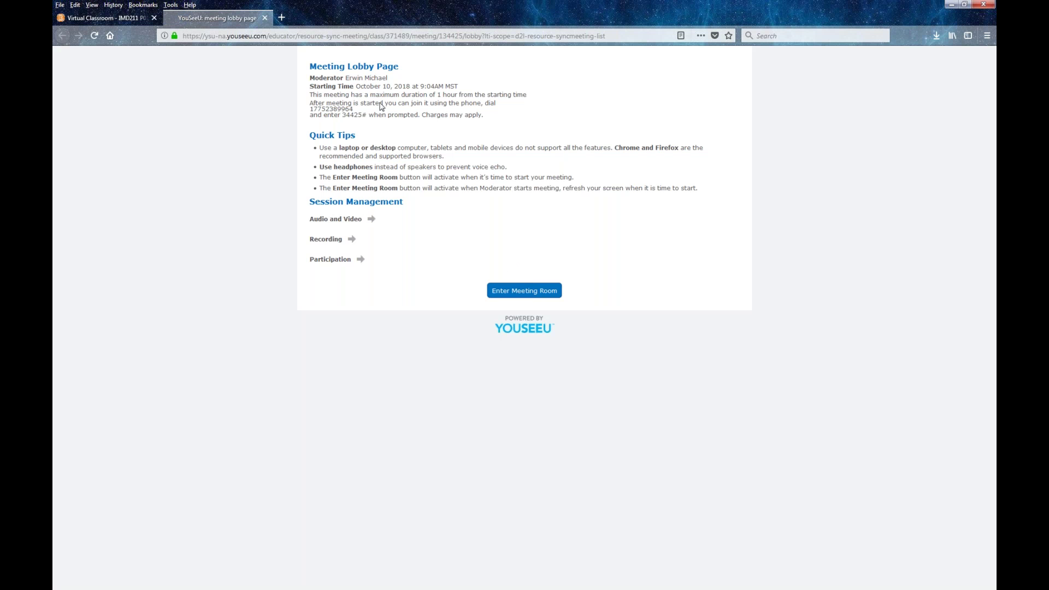
pyautogui.click(524, 292)
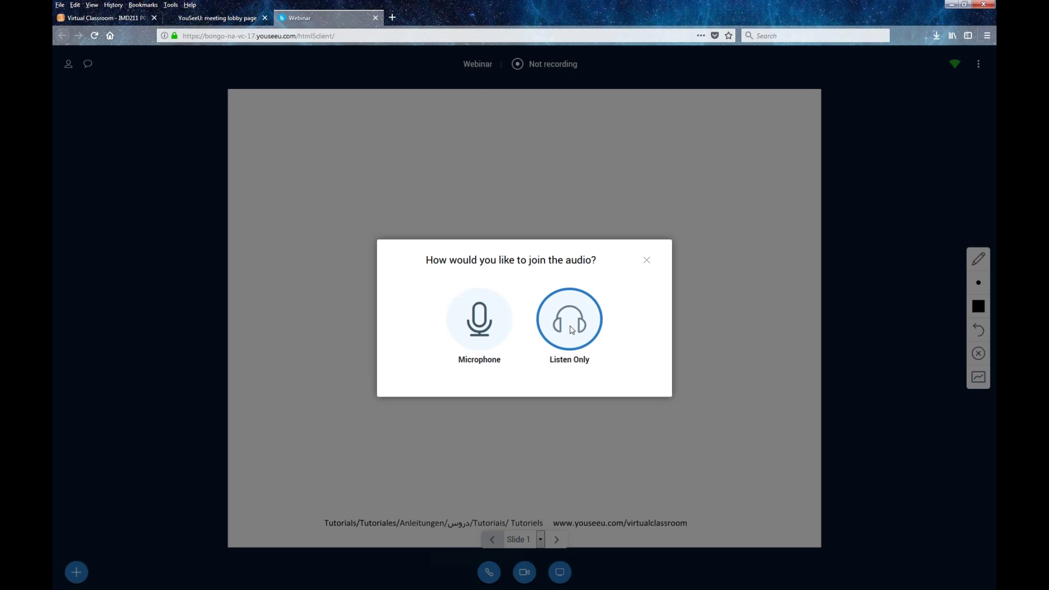
# - Join the audio by microphone, allowing microphone access and confirming that the echo test was heard
pyautogui.click(479, 349)
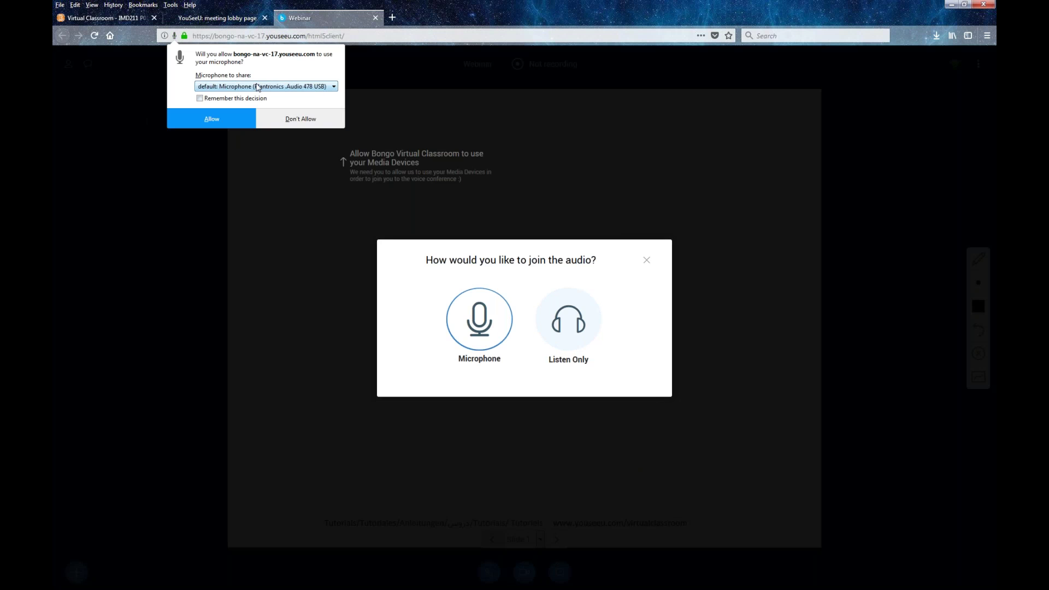
pyautogui.click(219, 118)
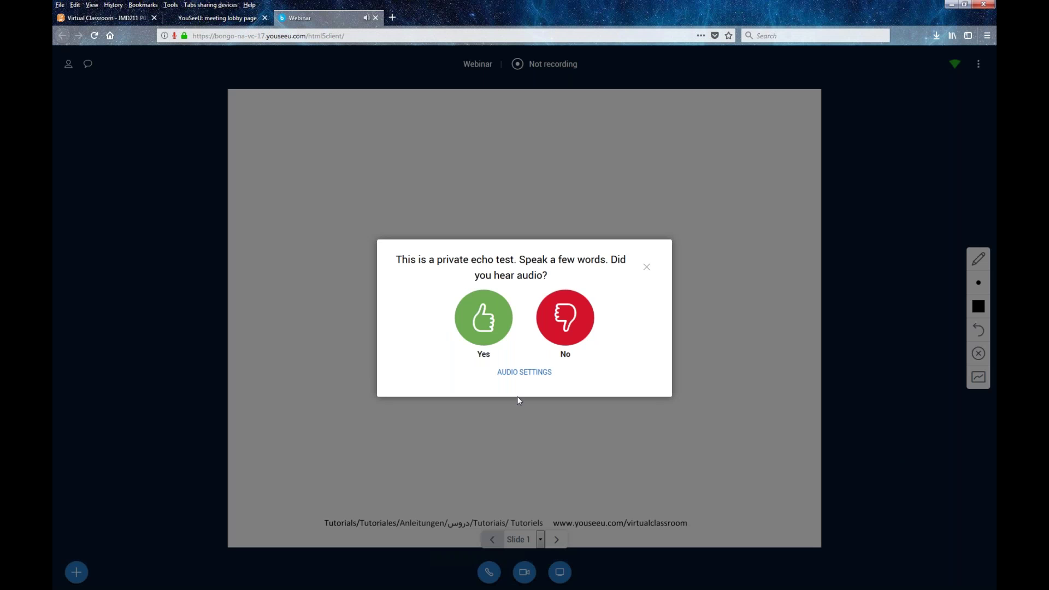
pyautogui.click(484, 320)
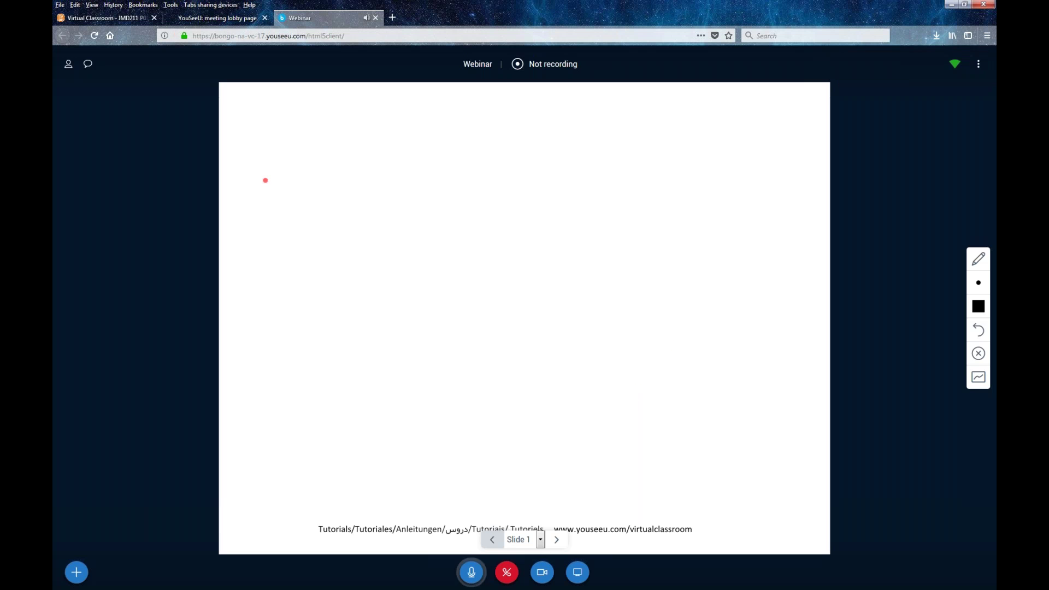
# - Draw a black freehand zigzag line across the middle of the whiteboard slide
pyautogui.moveTo(446, 212)
pyautogui.mouseDown()
pyautogui.moveTo(600, 300)
pyautogui.moveTo(543, 265)
pyautogui.mouseUp()
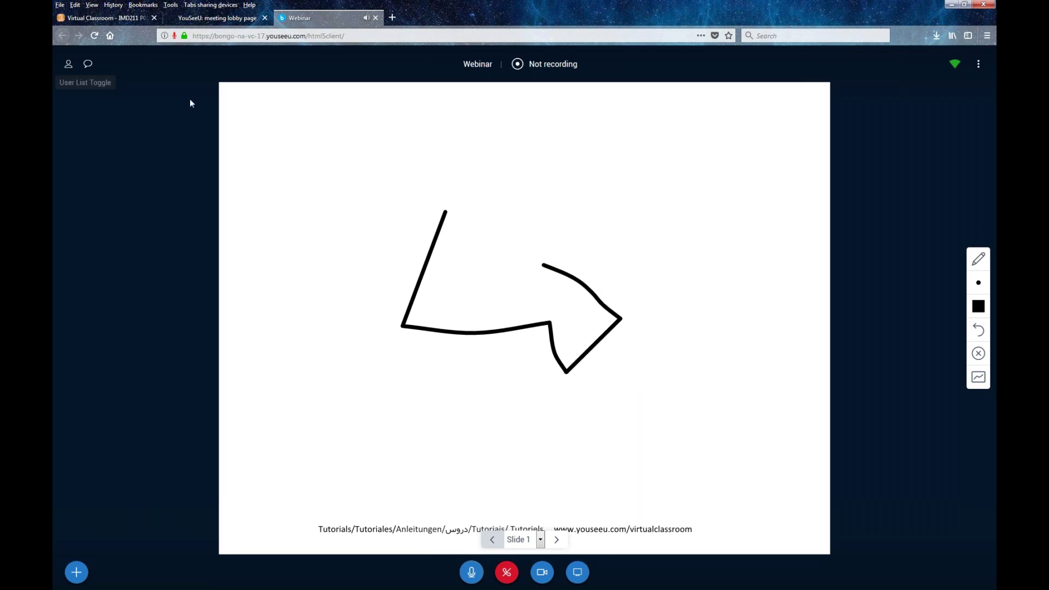
# - Show the user list and open the public chat with its chat options
pyautogui.click(68, 65)
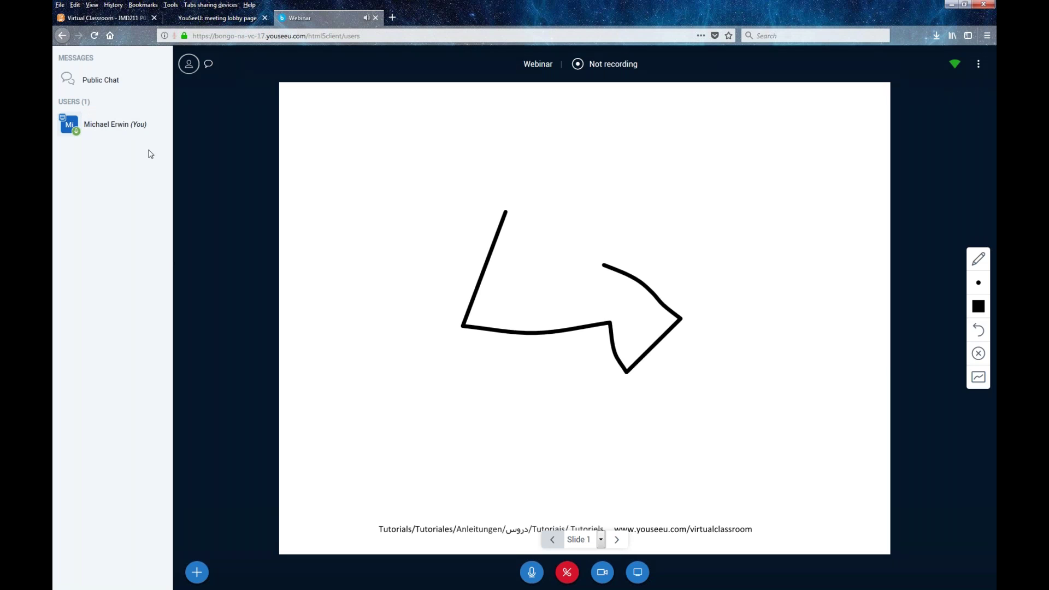
pyautogui.click(209, 63)
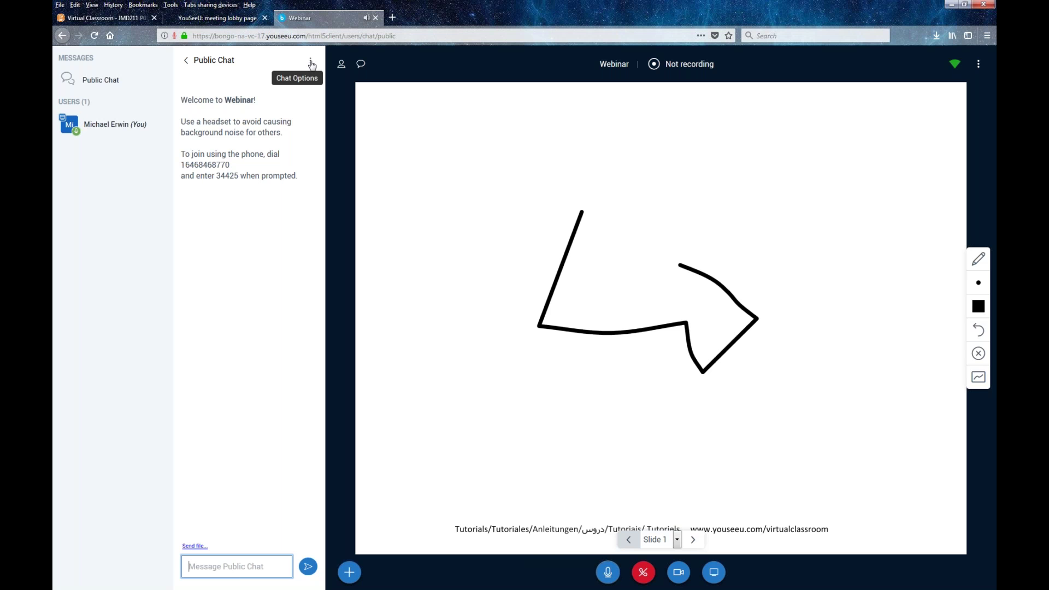
pyautogui.click(311, 62)
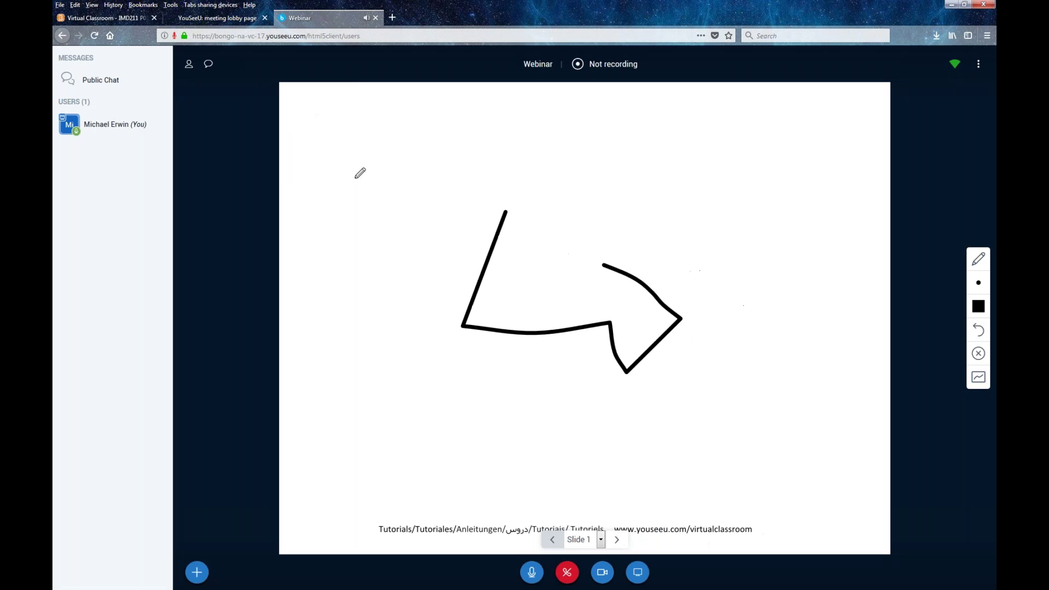
# - Start recording the meeting and stop the recording again
pyautogui.click(562, 239)
pyautogui.click(606, 66)
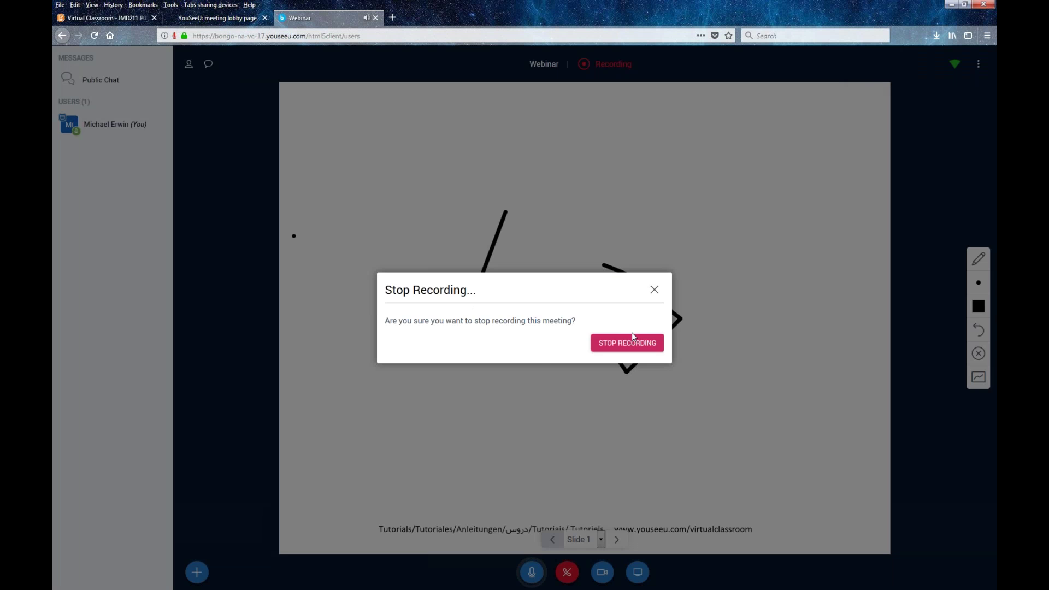
pyautogui.press('Return')
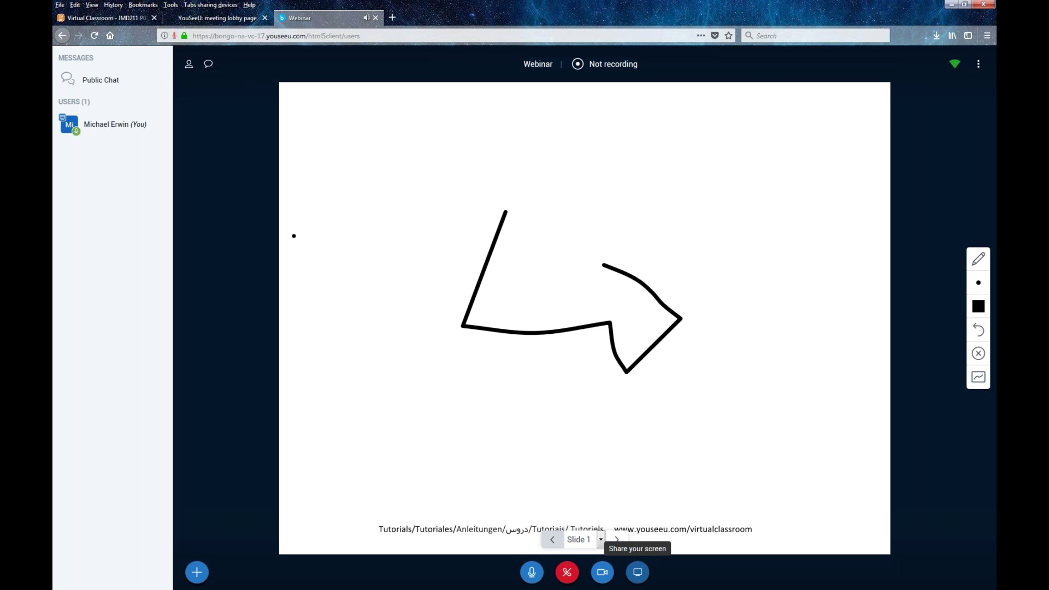
# - Try out screen sharing by checking the window choices, then decline the browser's screen access request
pyautogui.click(637, 575)
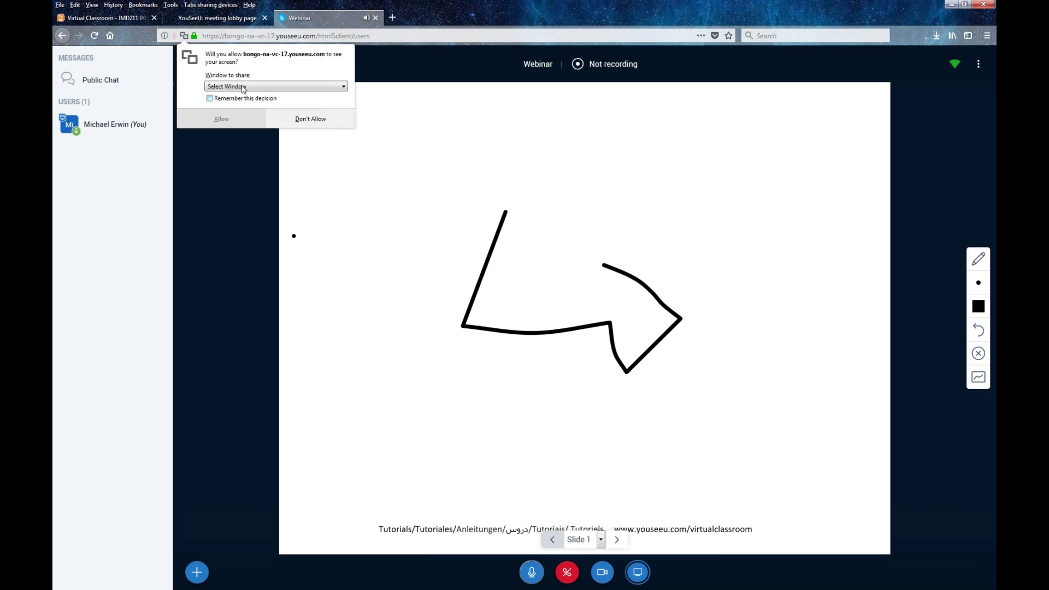
pyautogui.click(242, 87)
pyautogui.click(299, 74)
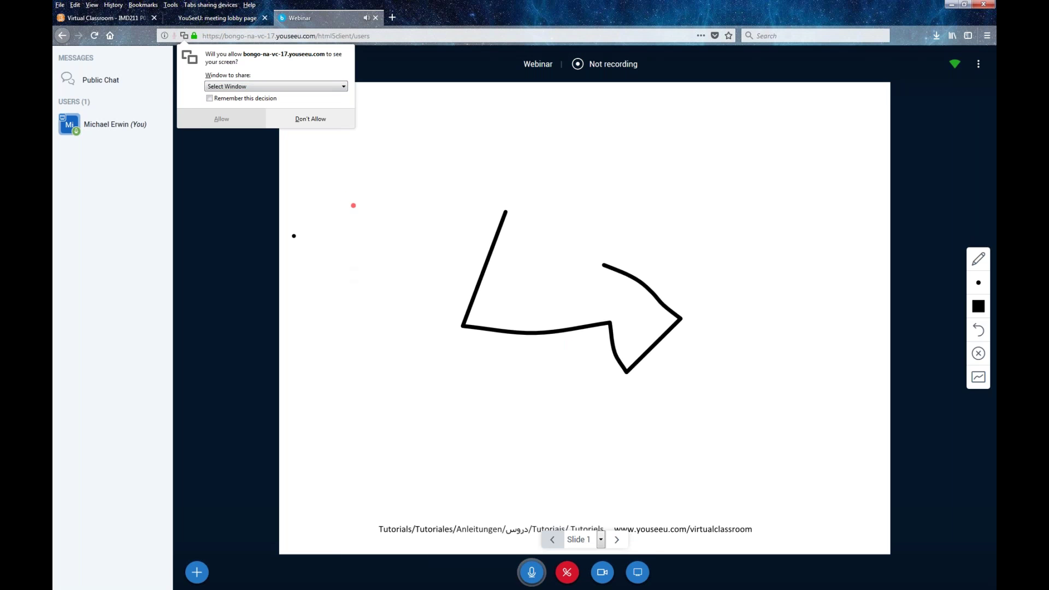
pyautogui.click(319, 100)
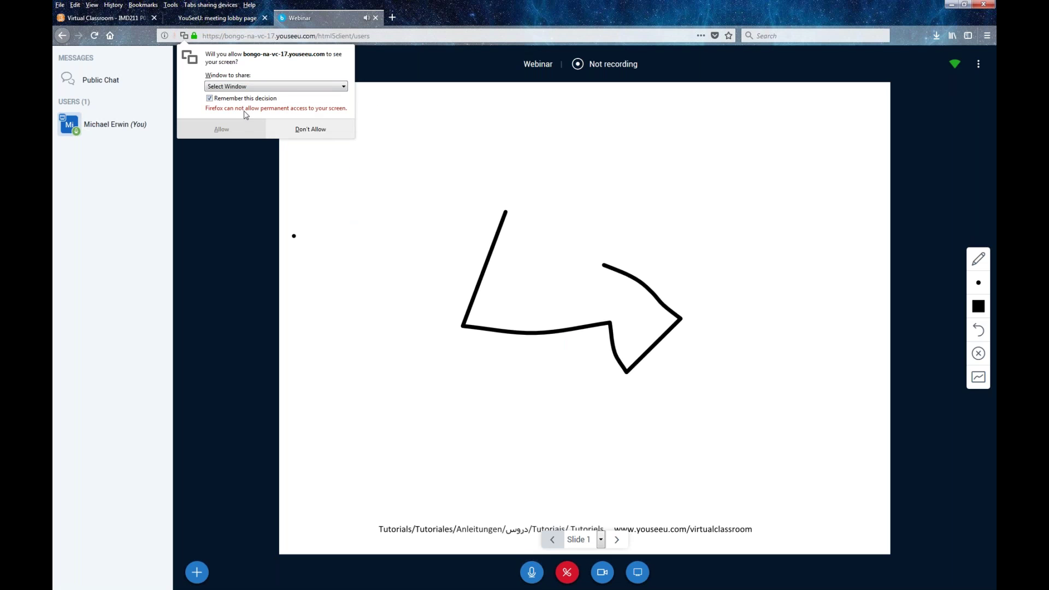
pyautogui.click(310, 129)
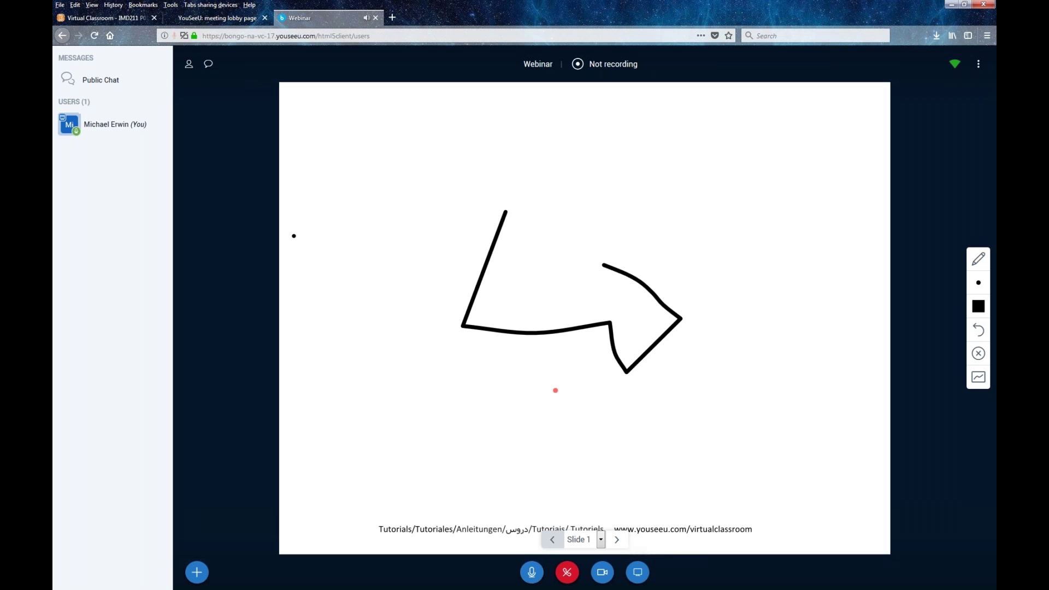
# - Examine the available poll types and the custom poll option, then close the poll dialog without creating a poll
pyautogui.click(201, 575)
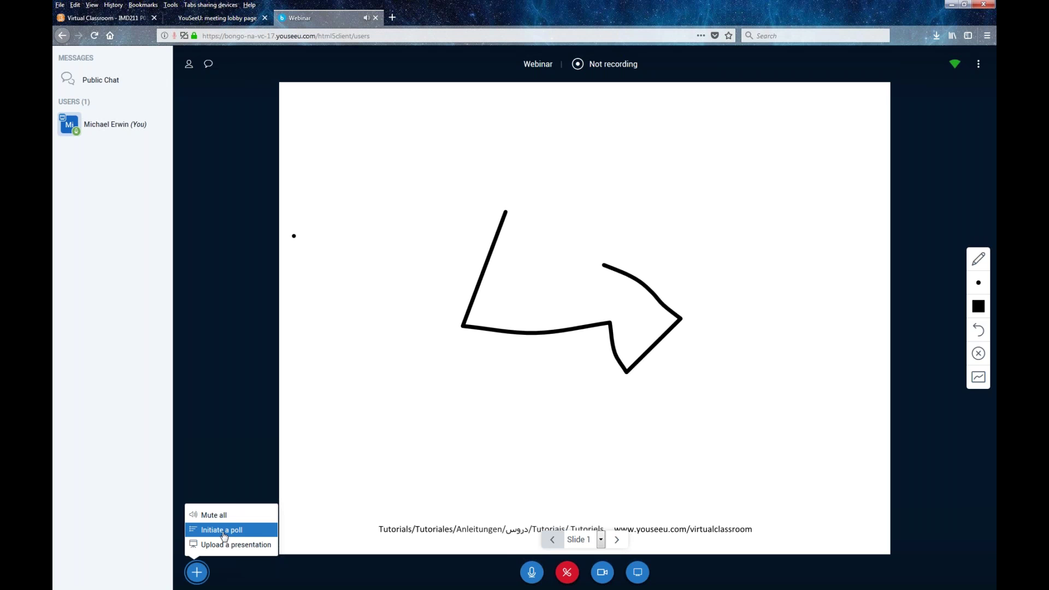
pyautogui.click(252, 531)
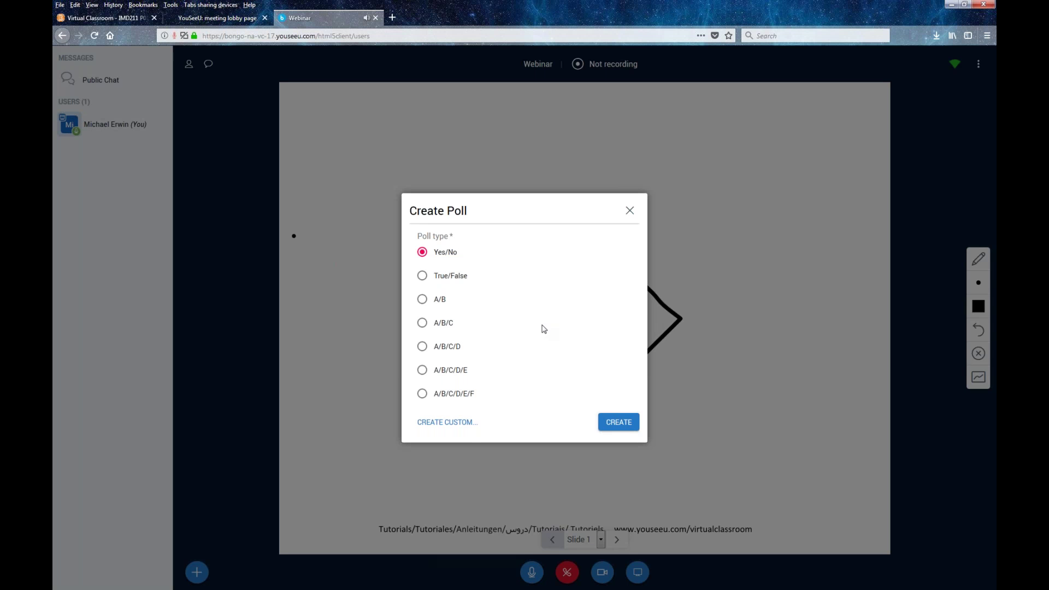
pyautogui.click(468, 422)
pyautogui.click(630, 211)
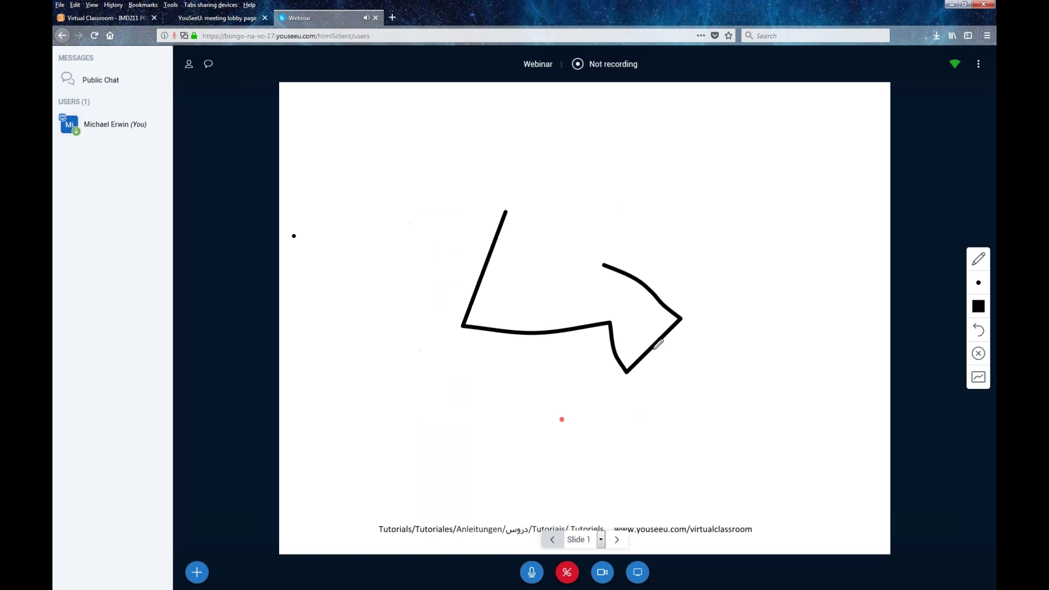
pyautogui.click(629, 212)
# - View the meeting's application settings and leave them without saving
pyautogui.click(978, 64)
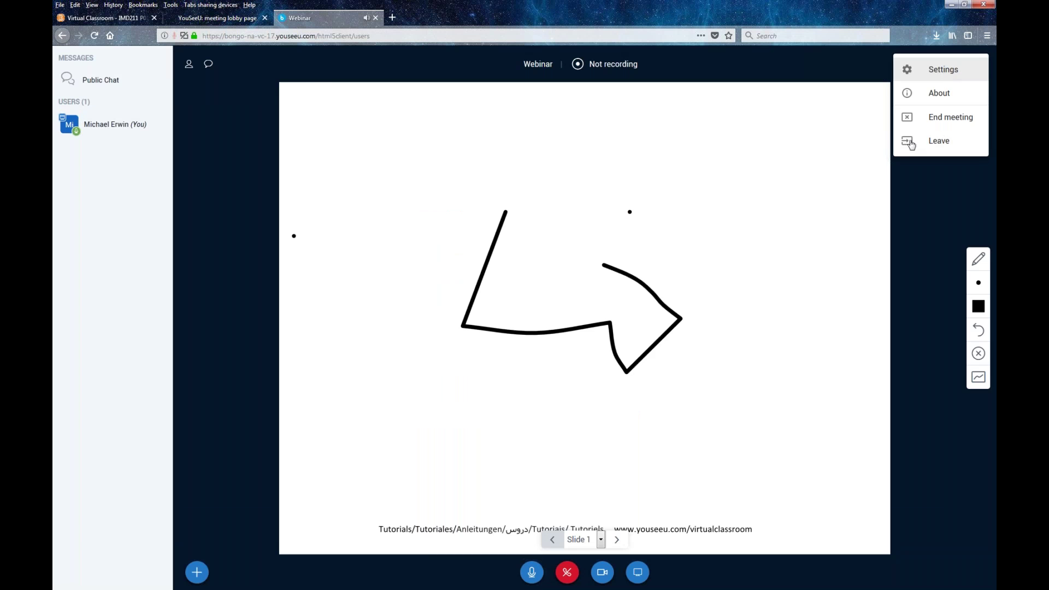
pyautogui.press('Return')
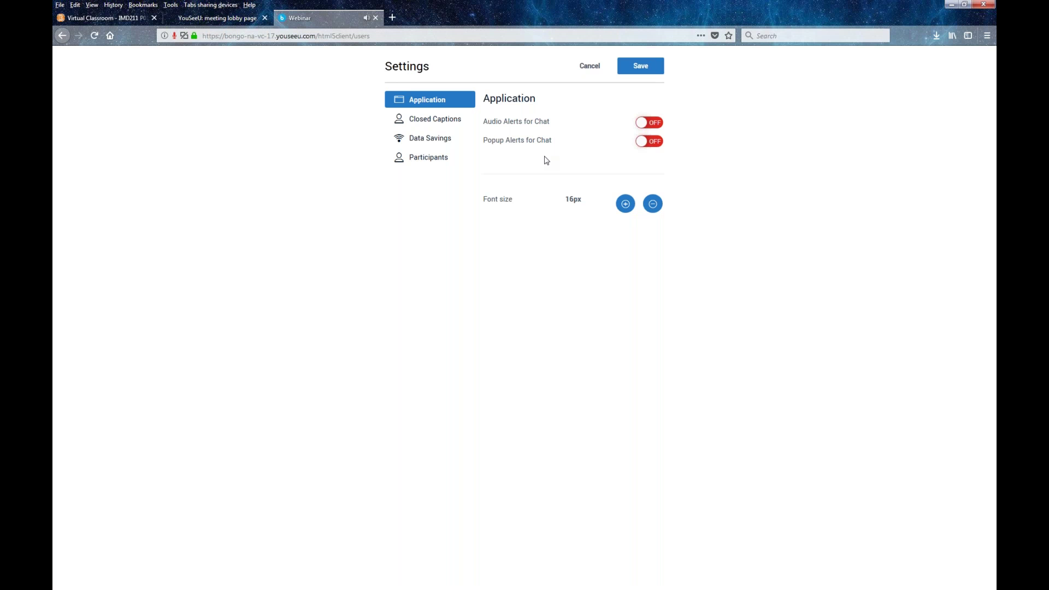
pyautogui.click(590, 66)
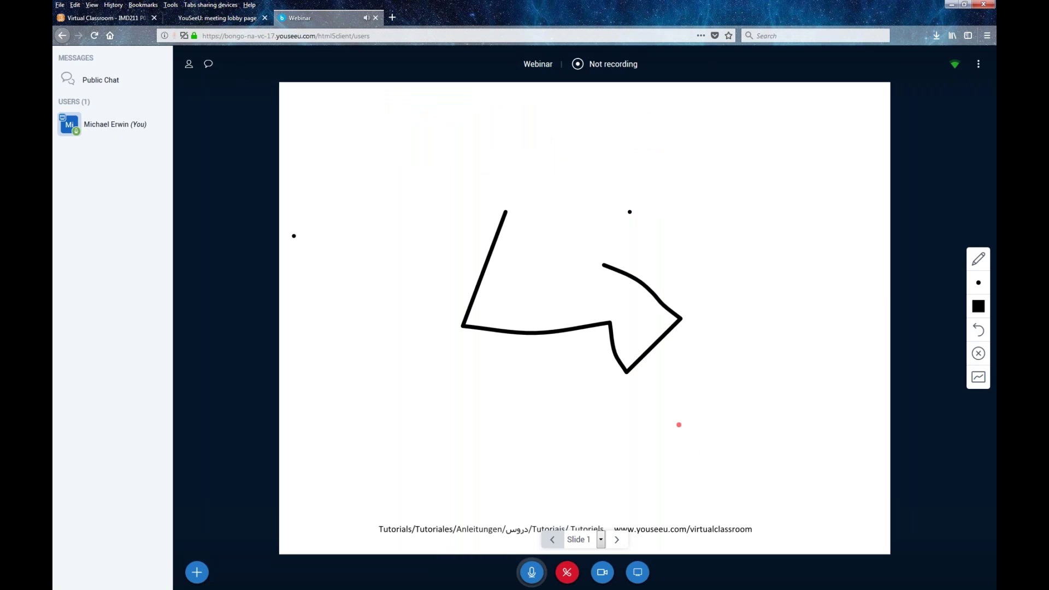
# - Draw a black stroke below the zigzag line, then switch the drawing colour to green and draw two more strokes
pyautogui.moveTo(622, 437)
pyautogui.mouseDown()
pyautogui.moveTo(683, 444)
pyautogui.moveTo(700, 459)
pyautogui.moveTo(761, 427)
pyautogui.mouseUp()
pyautogui.click(979, 306)
pyautogui.click(811, 308)
pyautogui.moveTo(733, 209); pyautogui.dragTo(748, 334)
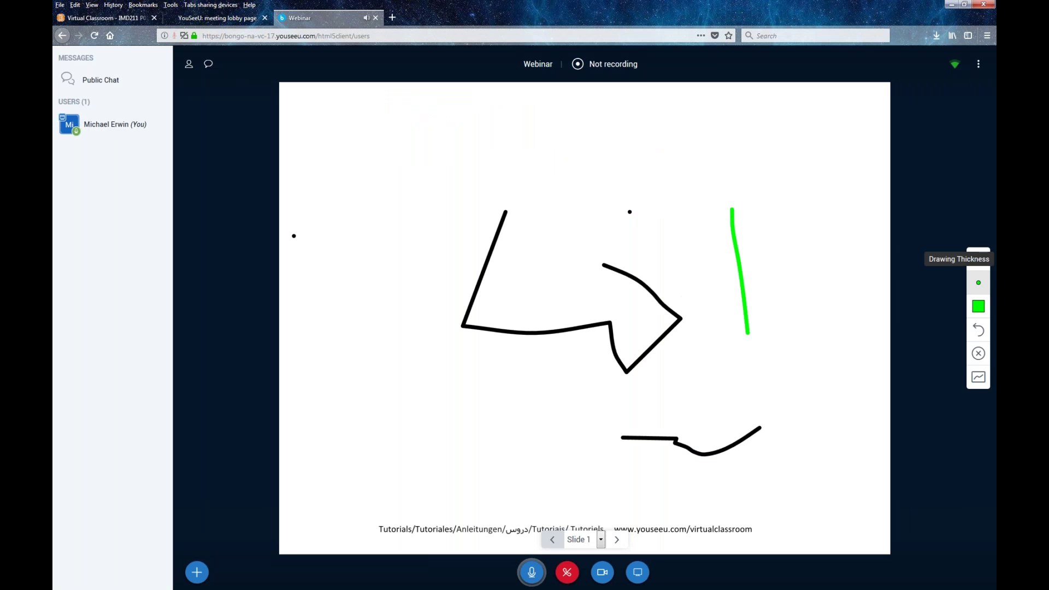
pyautogui.moveTo(791, 339); pyautogui.dragTo(821, 388)
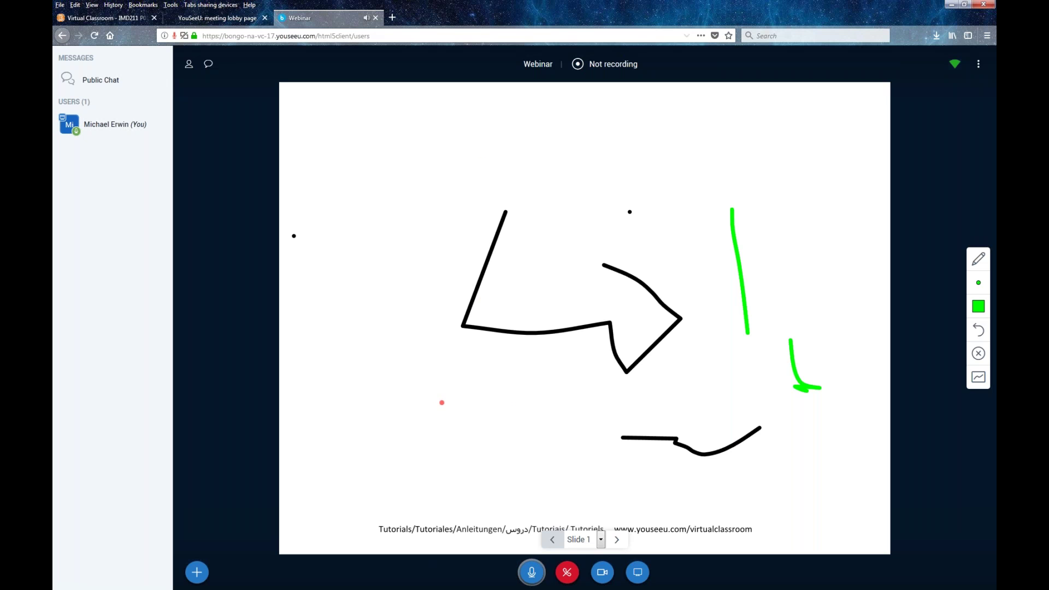
# - Return through the meeting lobby page to the Virtual Classroom meetings list and close the Webinar meeting room
pyautogui.click(224, 19)
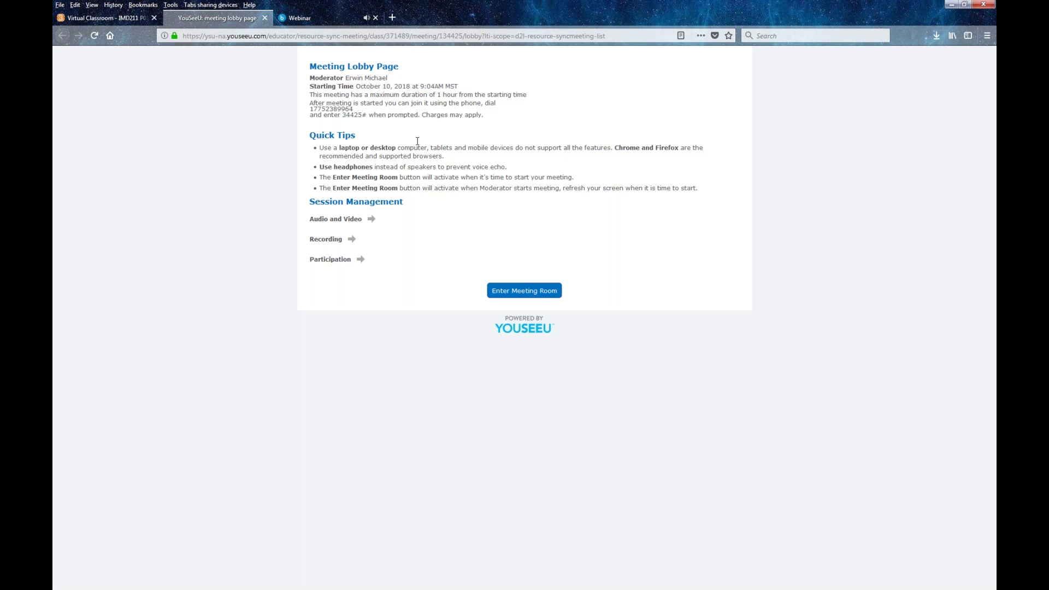
pyautogui.click(113, 20)
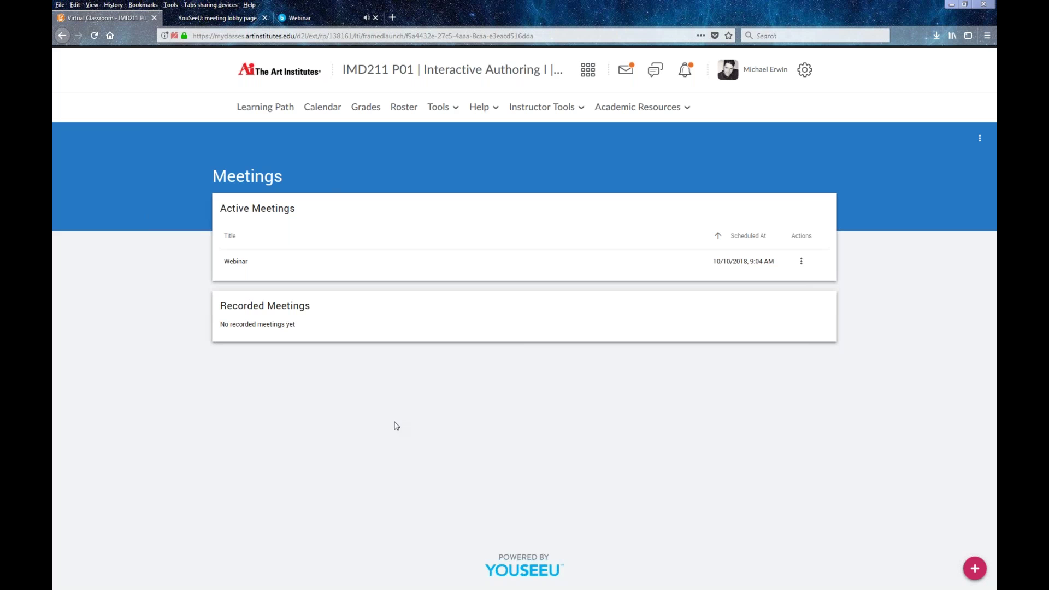
pyautogui.click(377, 18)
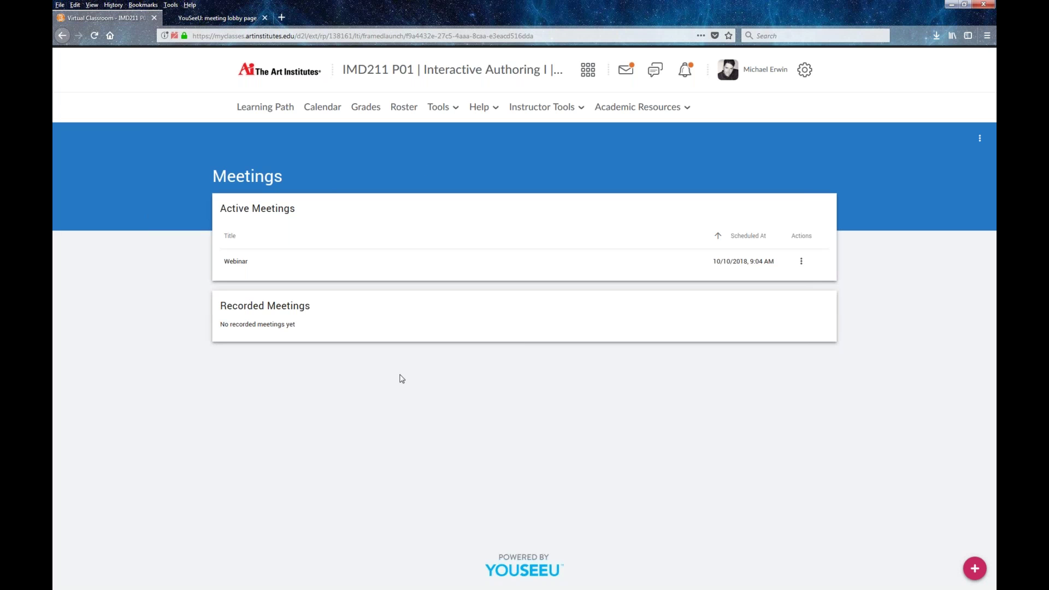